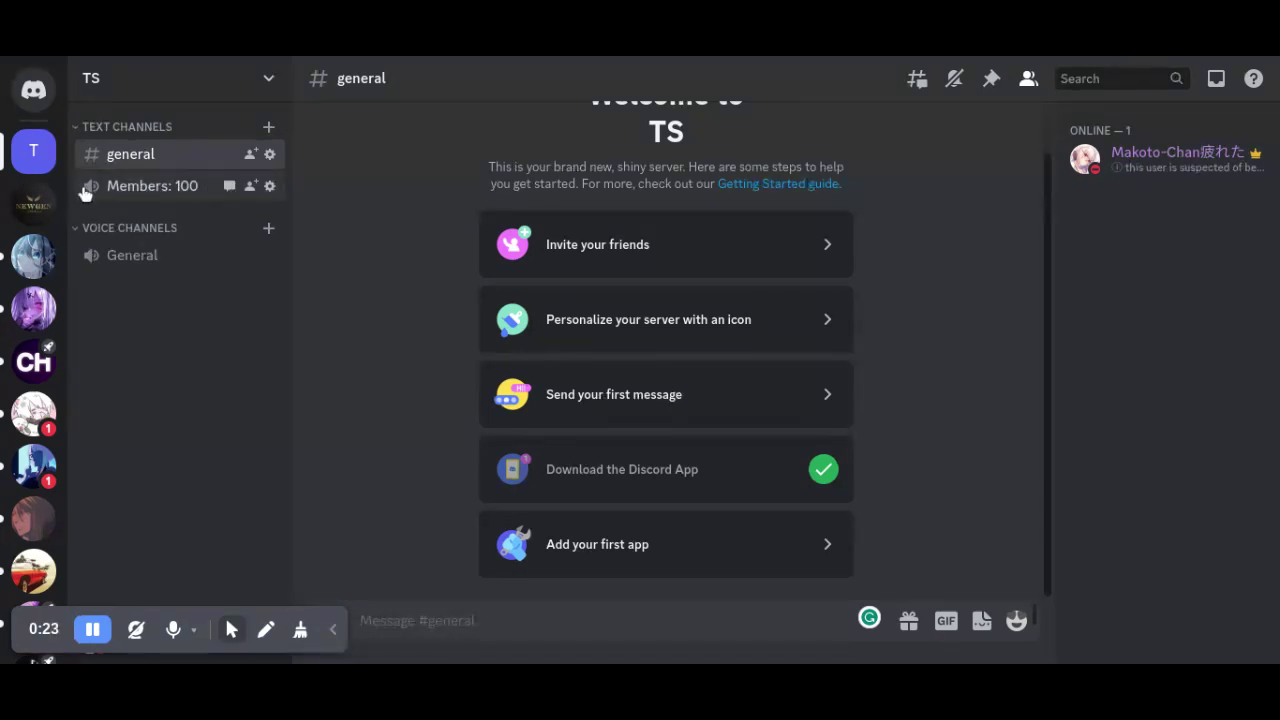
- Circle the Members: 100 channel with a red on-screen annotation, then erase it
click(265, 629)
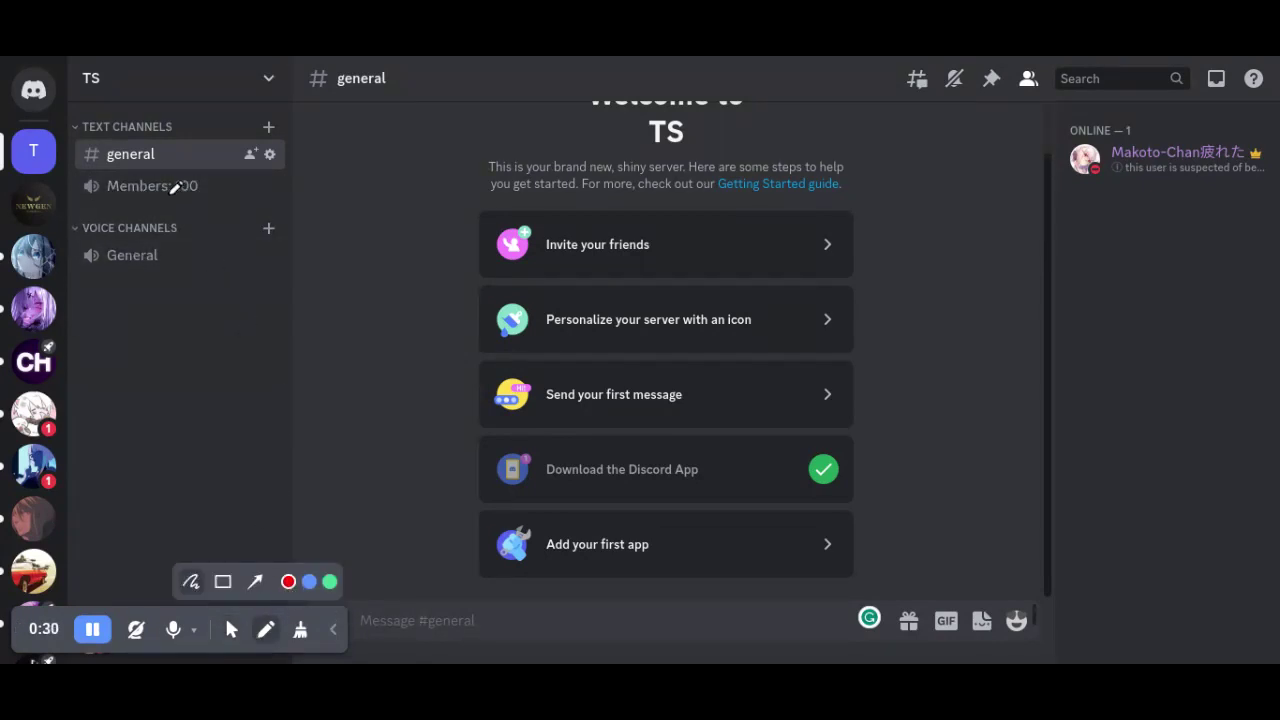
mouse_move(202, 181)
mouse_down()
mouse_move(96, 175)
mouse_move(143, 209)
mouse_move(206, 166)
mouse_move(205, 182)
mouse_up()
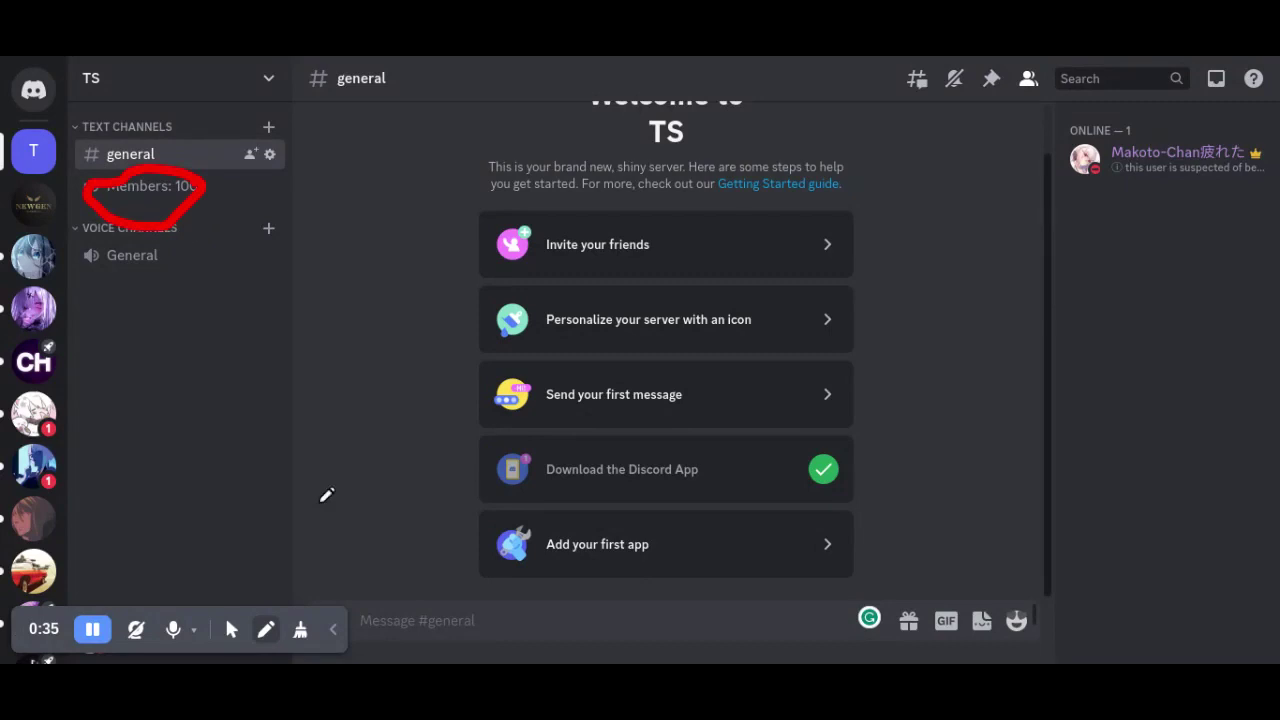
click(332, 630)
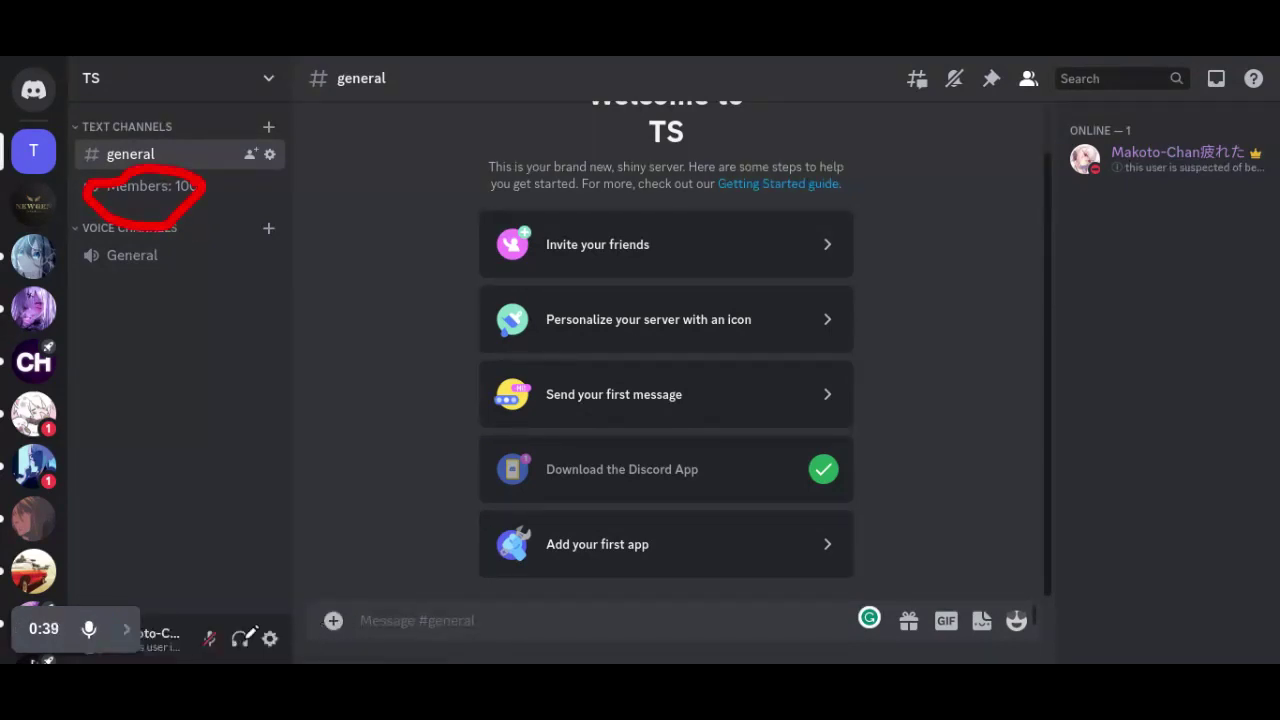
click(126, 629)
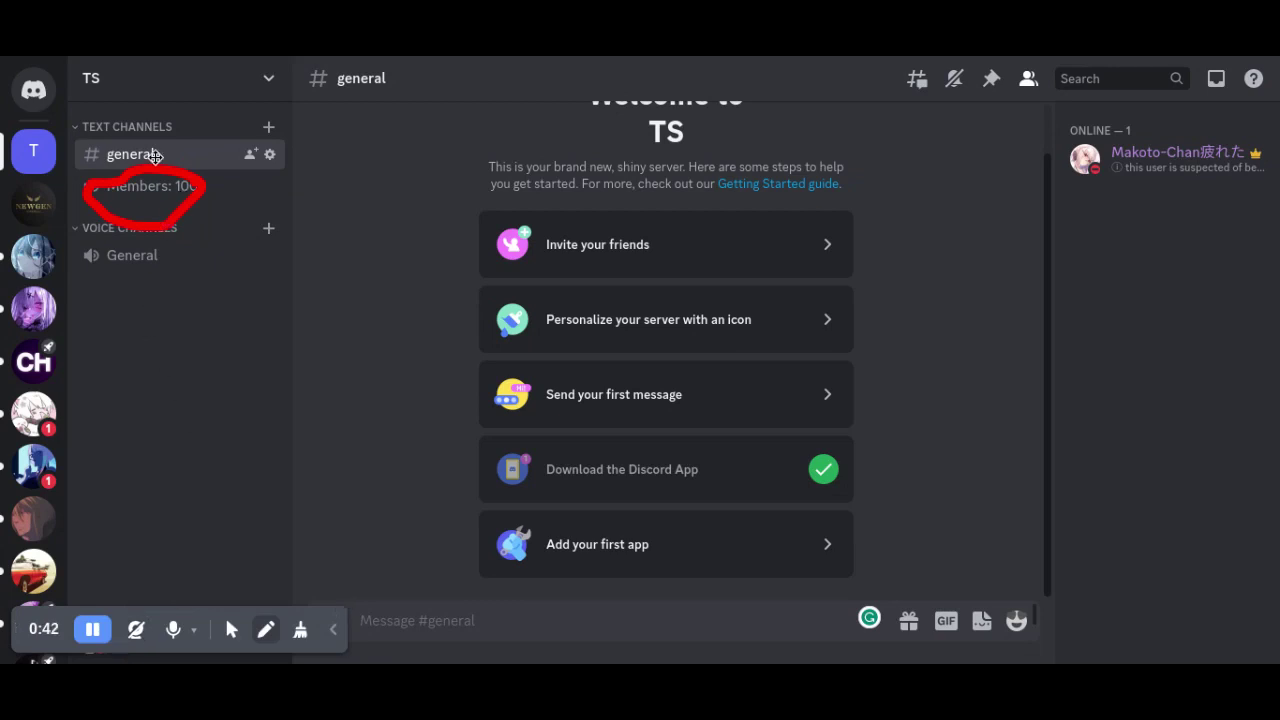
click(300, 630)
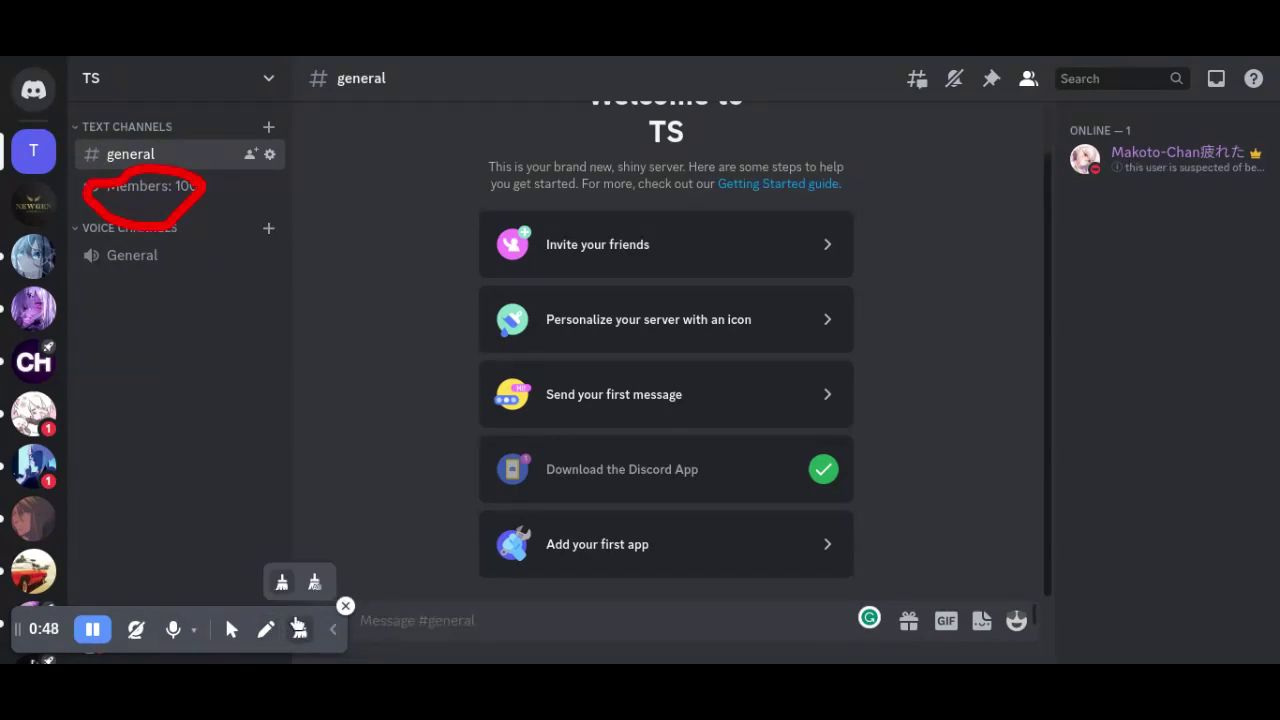
click(145, 175)
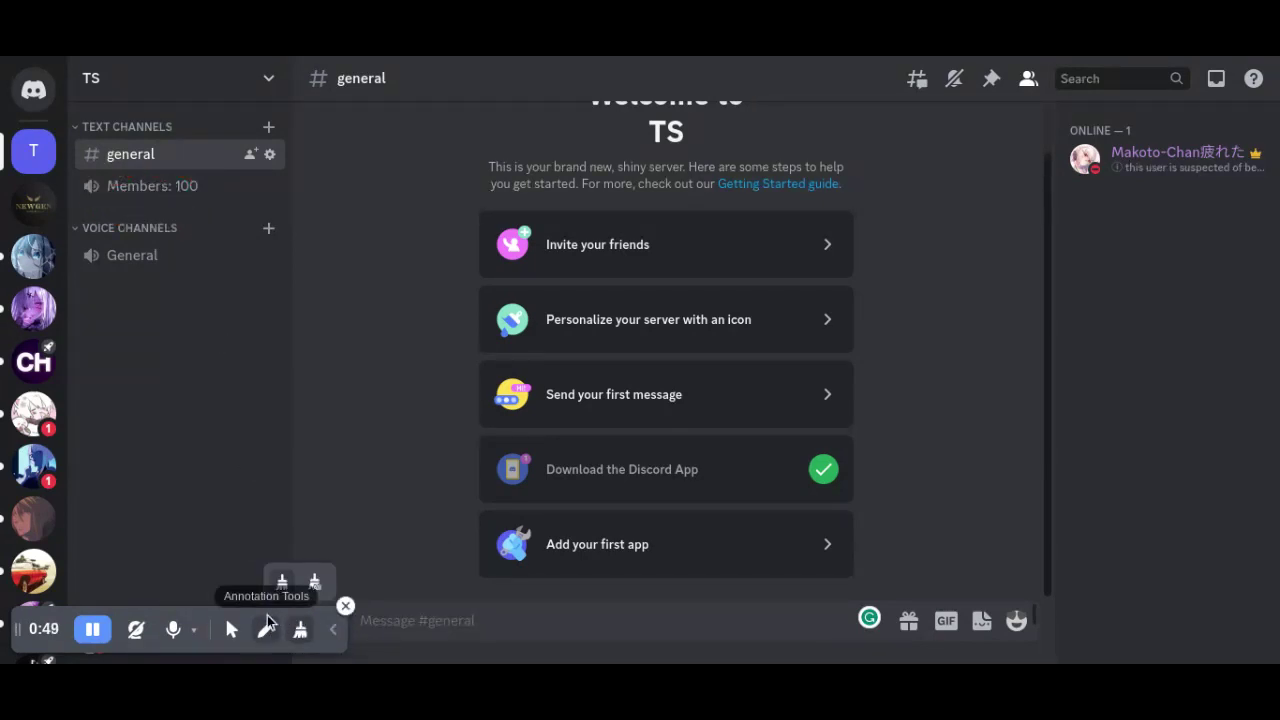
- Redraw and clear the red circle, exit annotation, and glance at the owner's profile card
click(266, 629)
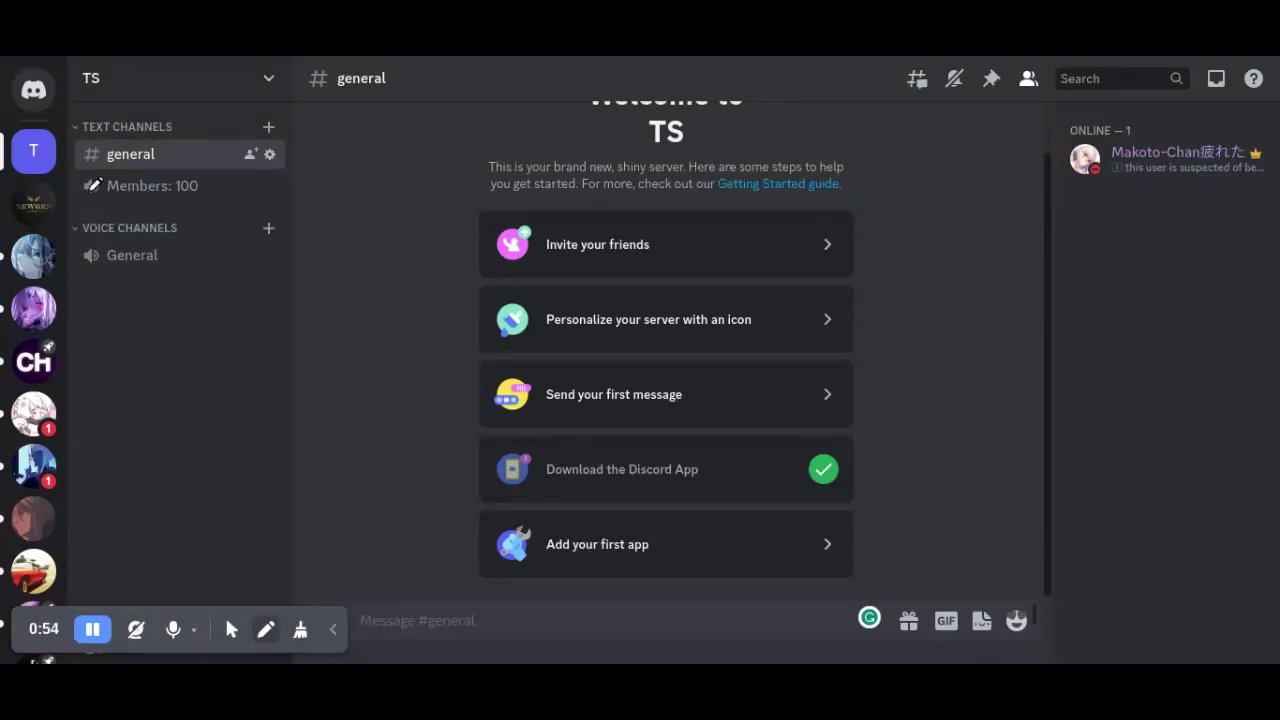
click(82, 180)
mouse_move(108, 168)
mouse_down()
mouse_move(175, 158)
mouse_move(218, 172)
mouse_move(104, 204)
mouse_move(97, 180)
mouse_up()
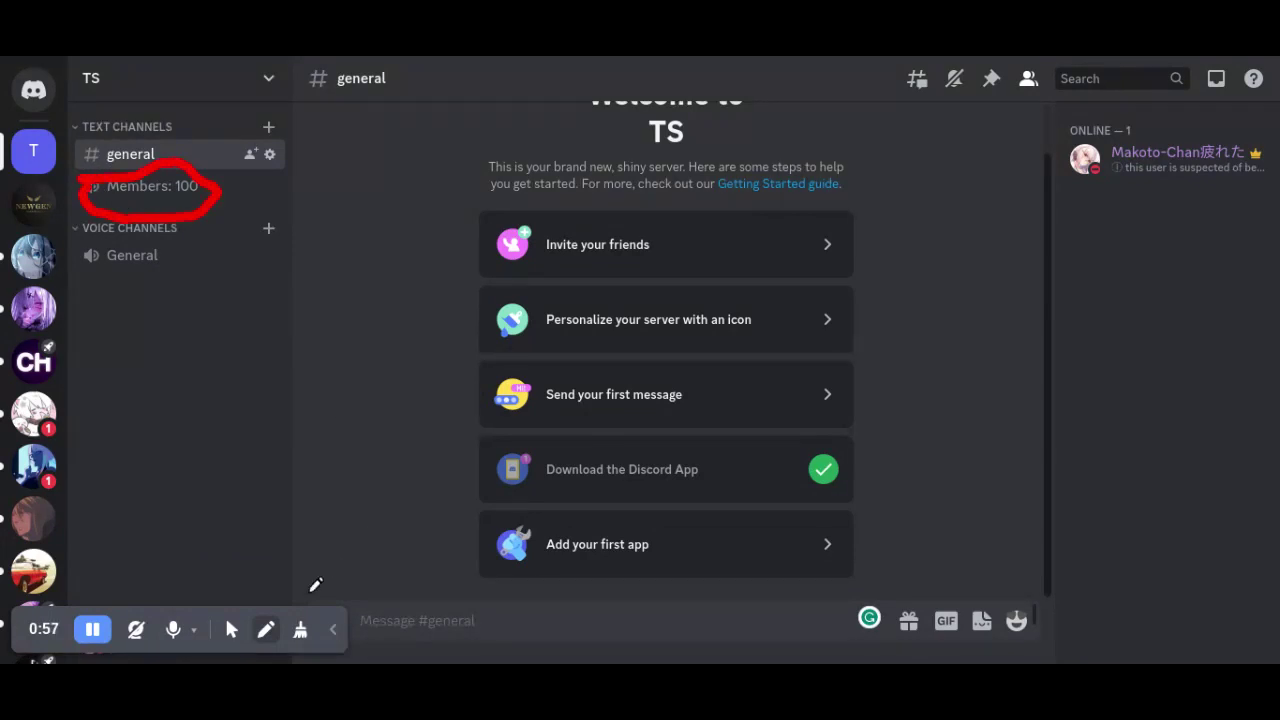
click(298, 640)
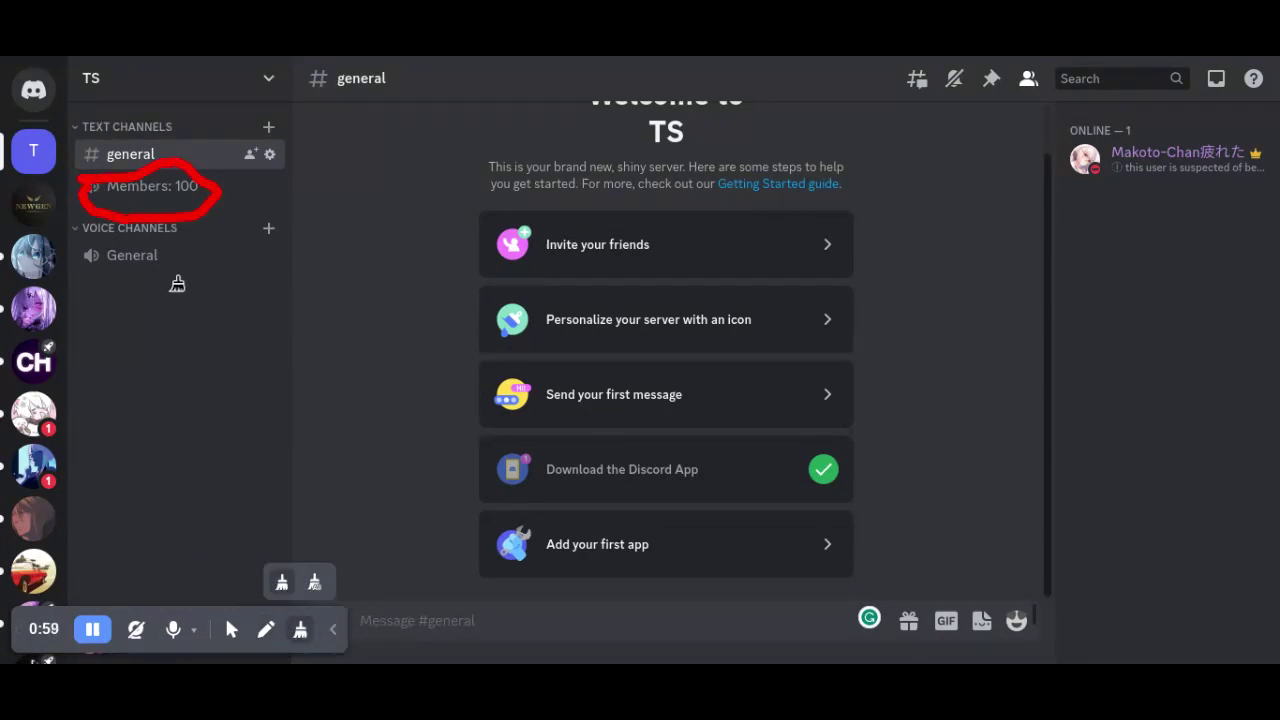
click(215, 182)
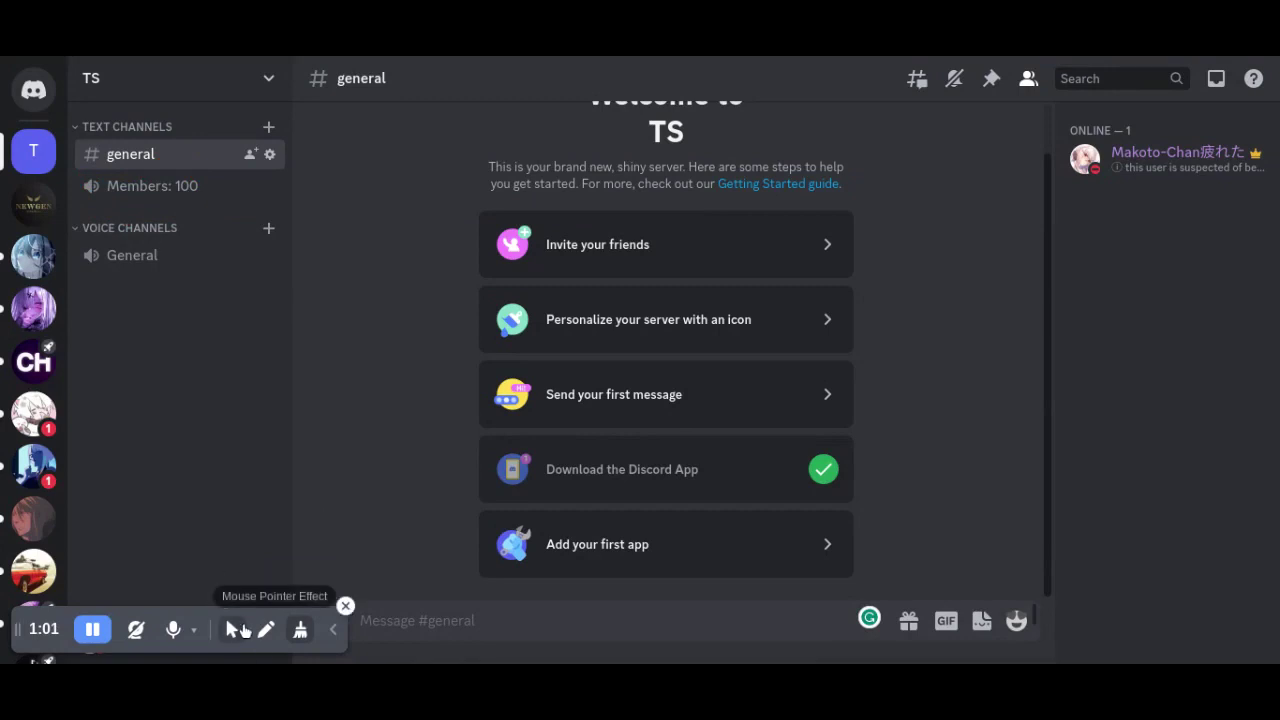
click(266, 629)
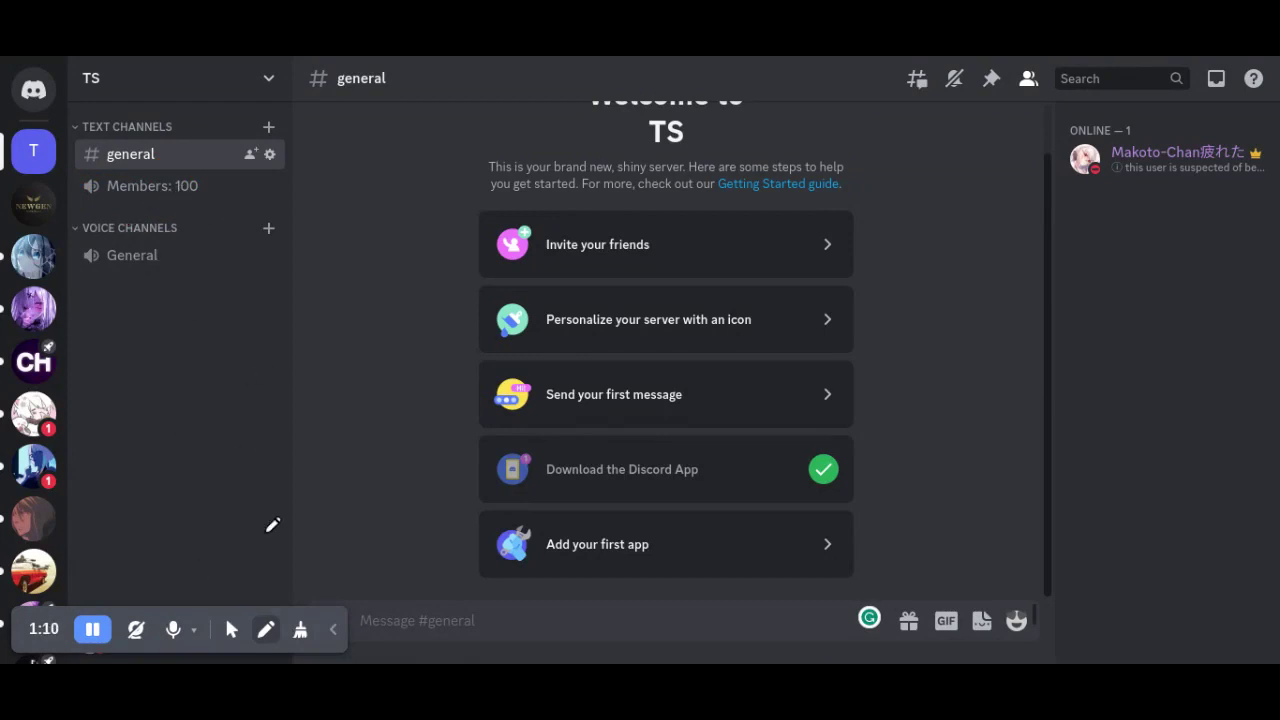
click(231, 629)
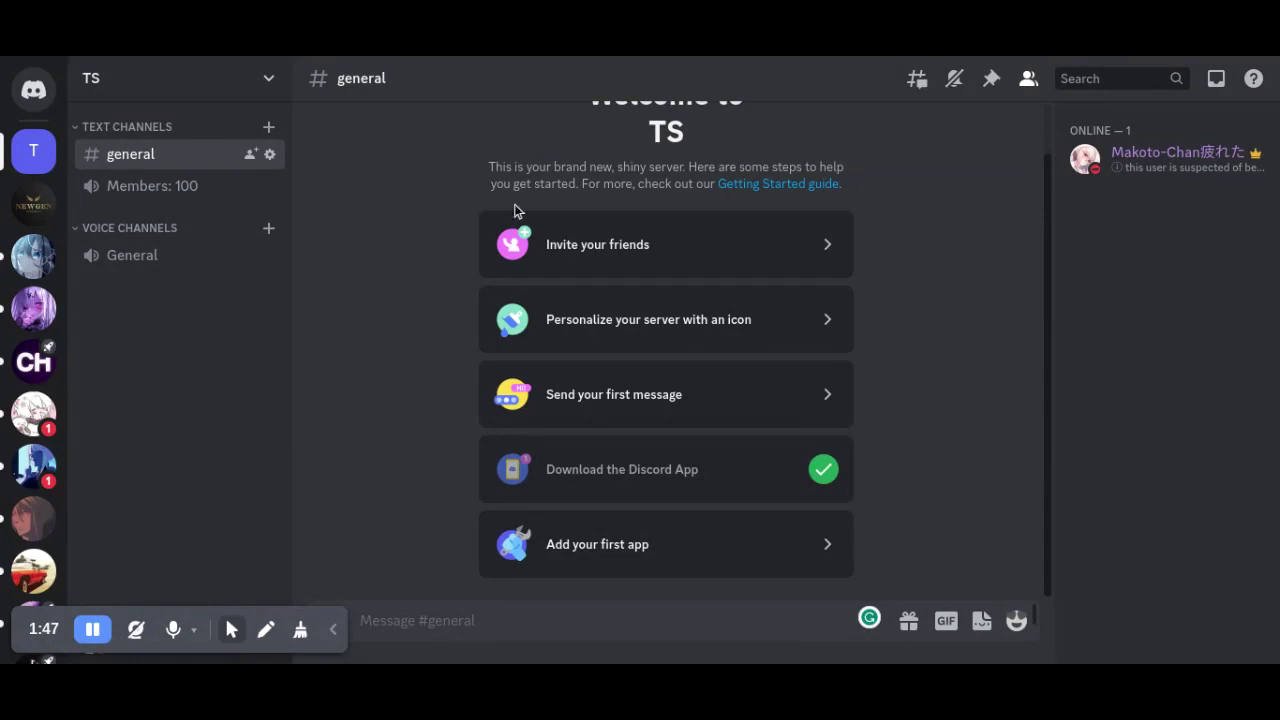
click(1133, 158)
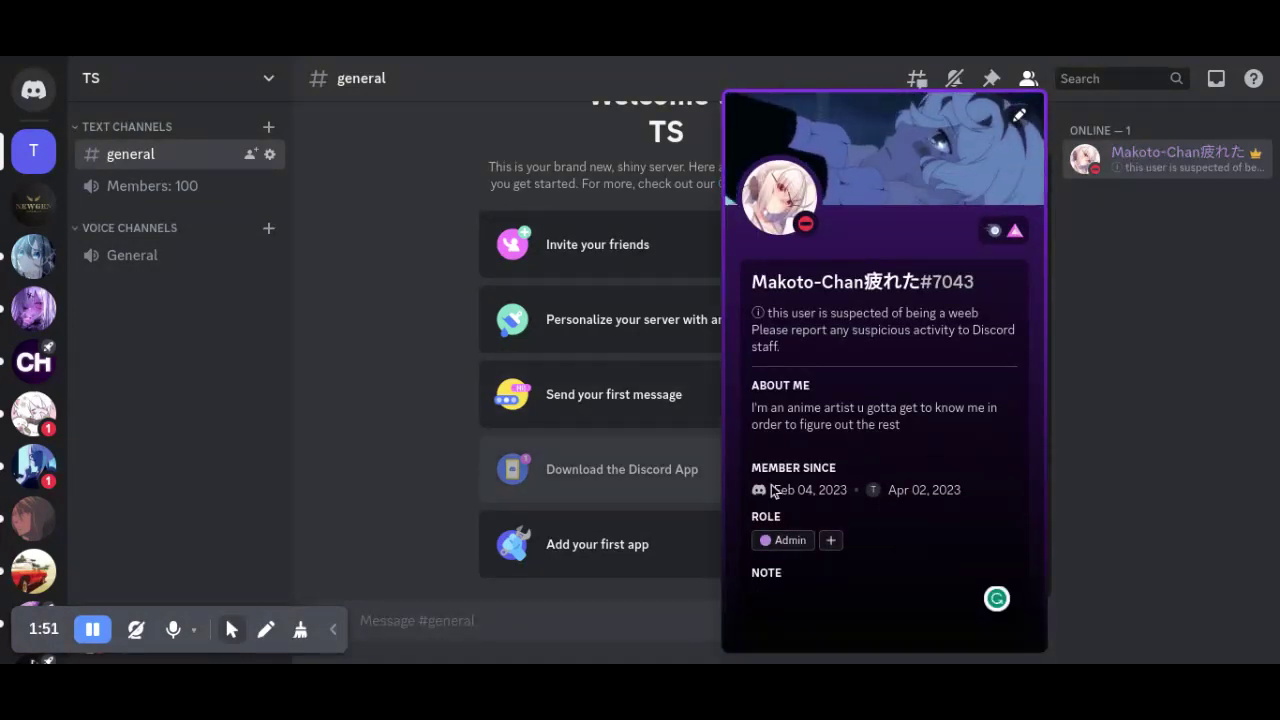
click(352, 181)
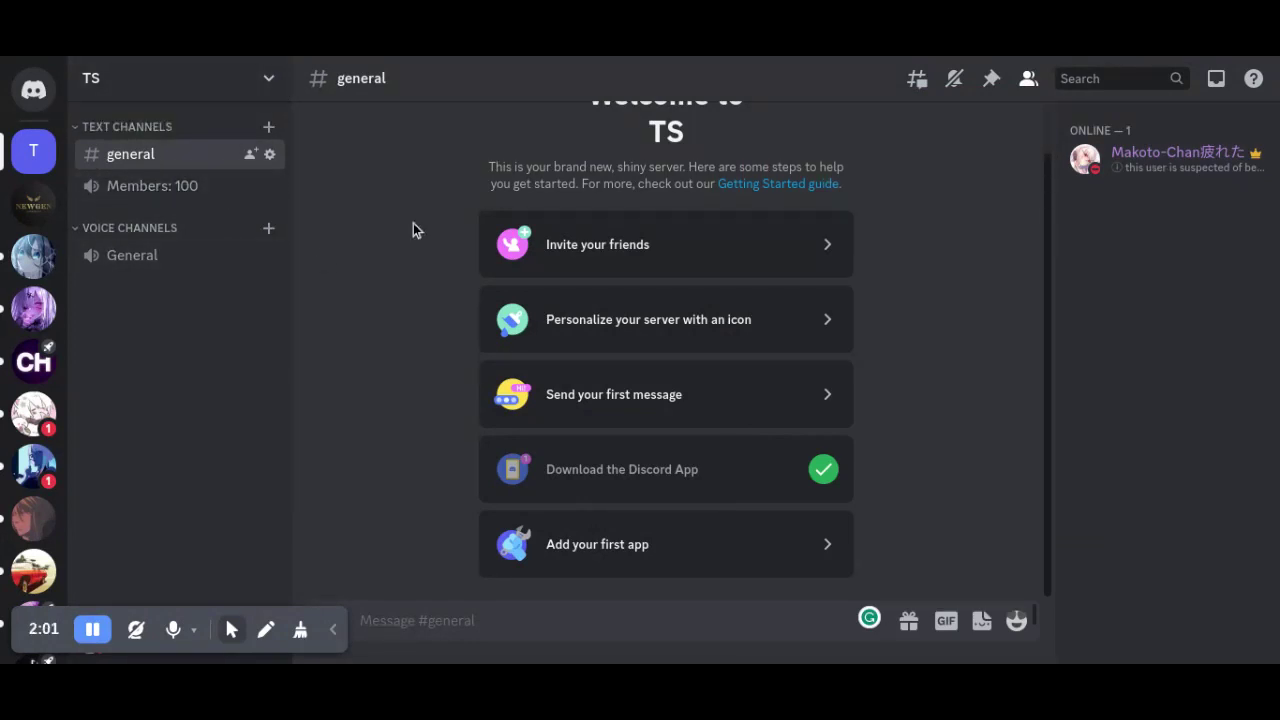
- Create a voice channel named 'Members: 100' in TS and close channel creation
click(273, 83)
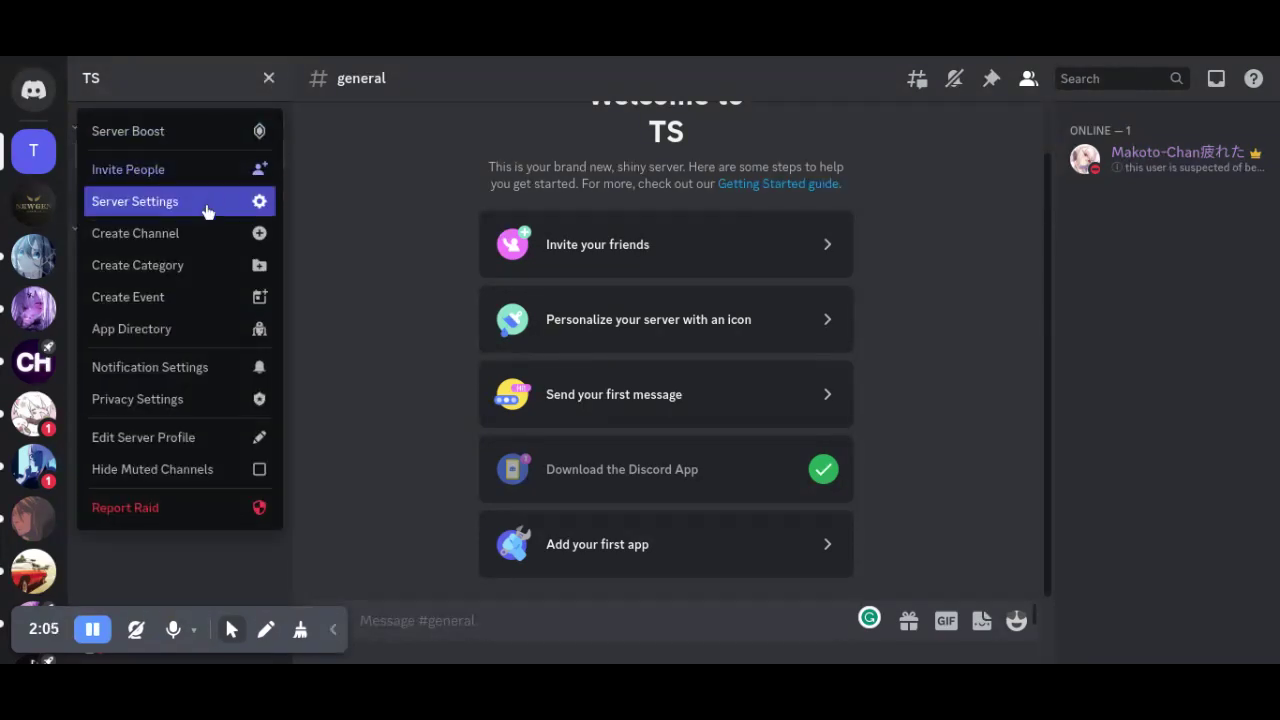
click(197, 250)
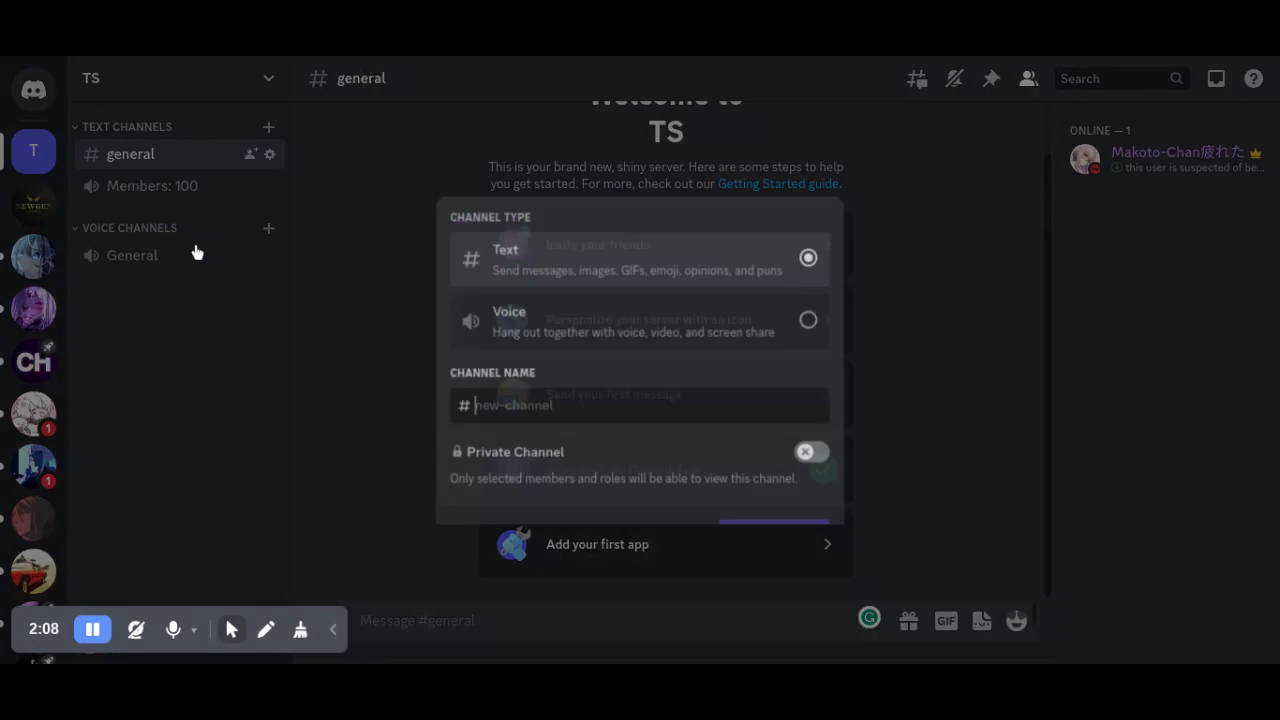
click(461, 327)
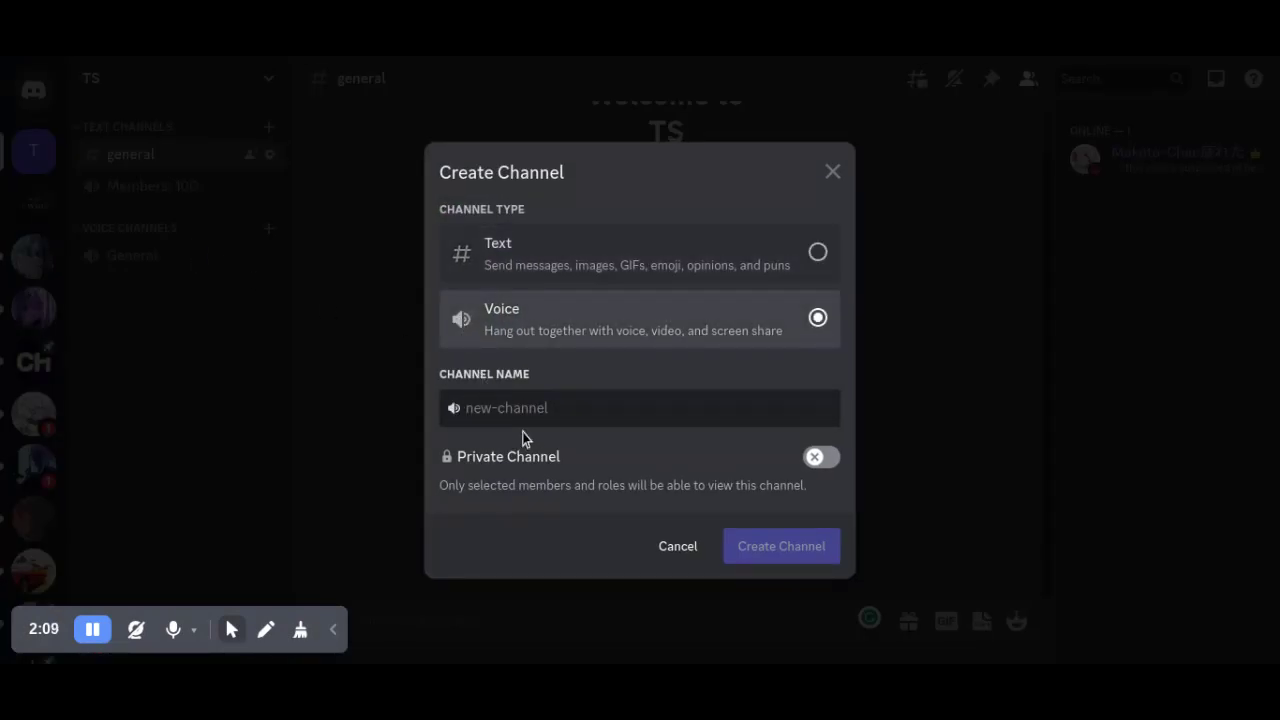
text(Mem)
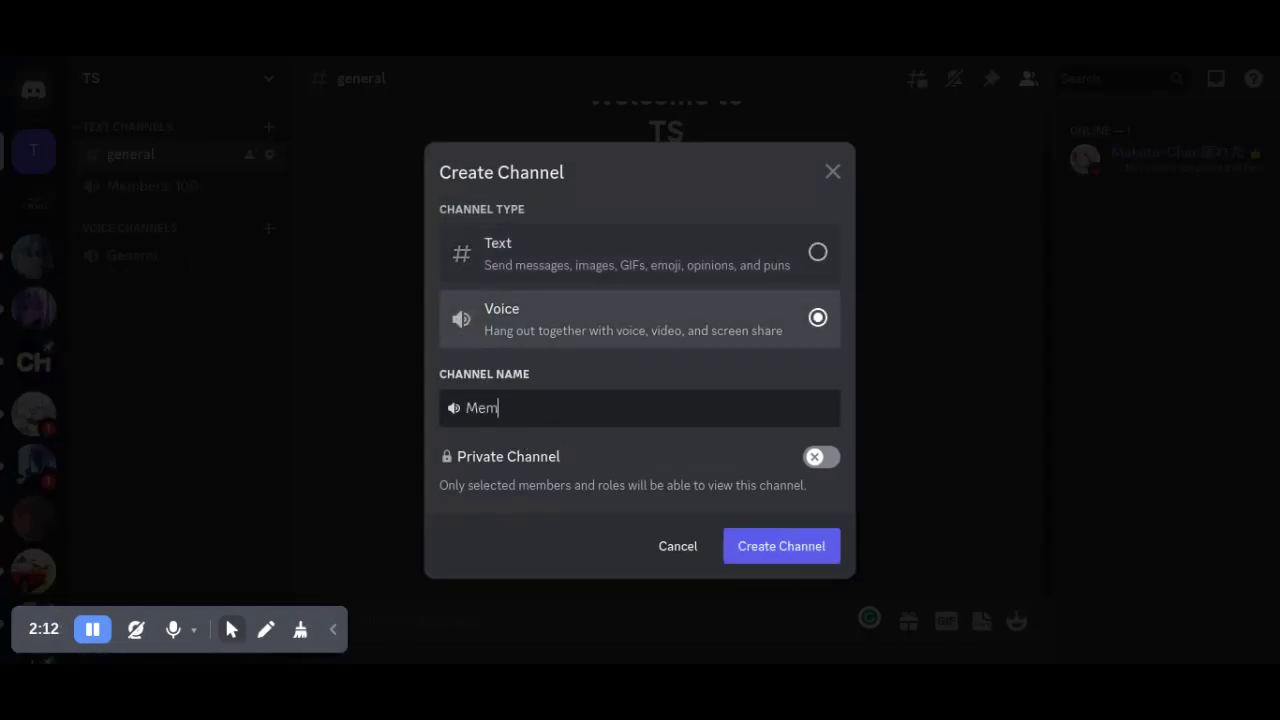
text(bers:)
text( 100)
click(680, 542)
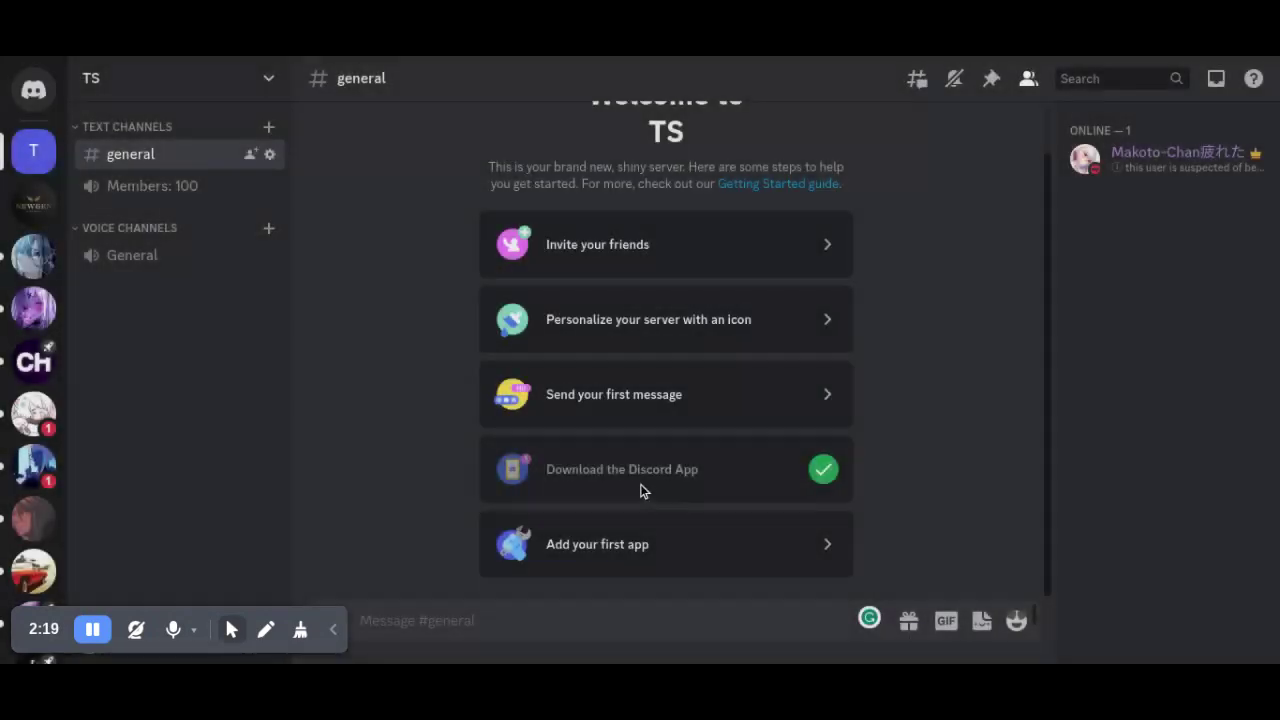
- Open Members: 100's permission settings, select the Member role, and confirm Connect is denied
right_click(172, 185)
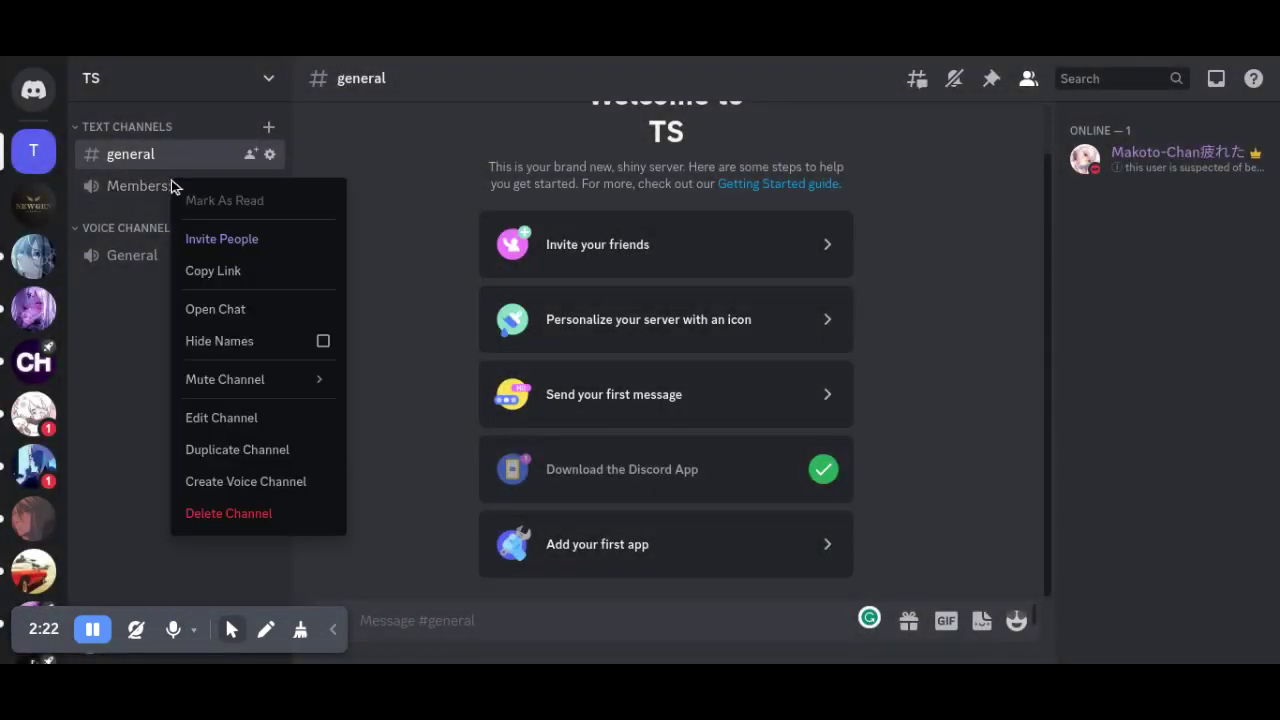
click(257, 436)
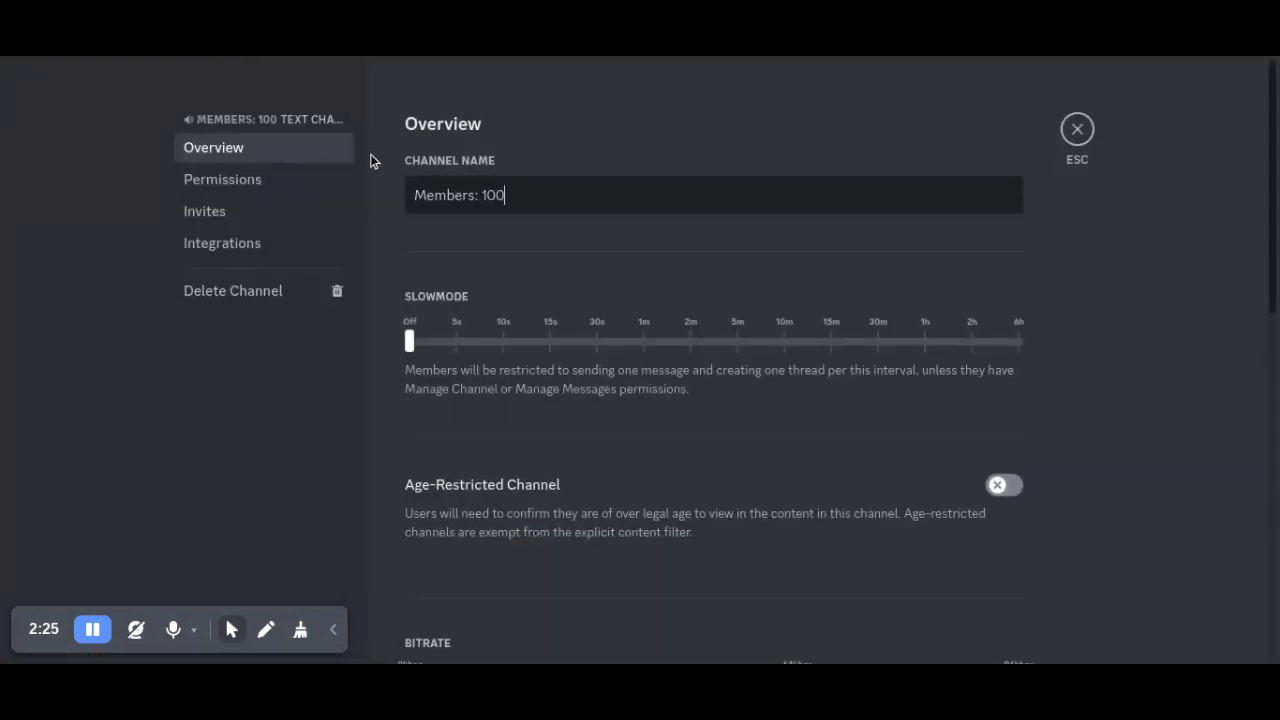
click(226, 180)
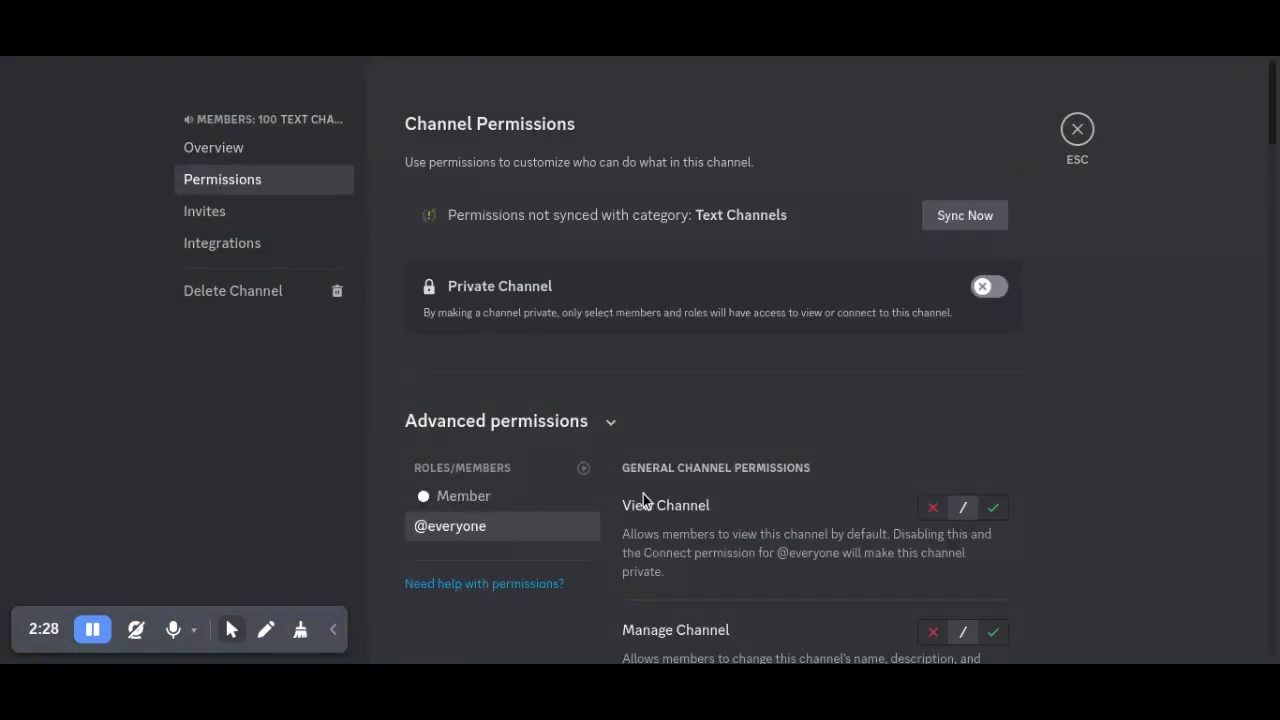
scroll(643, 500, down, 5)
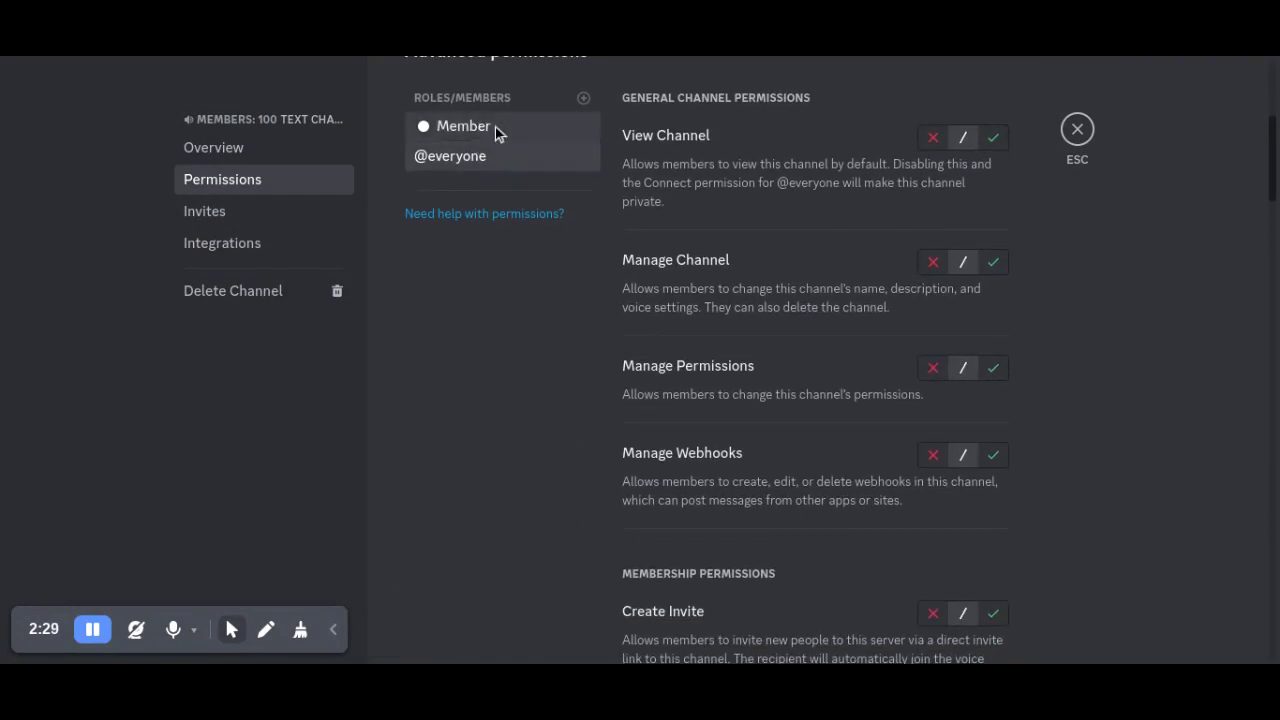
click(495, 127)
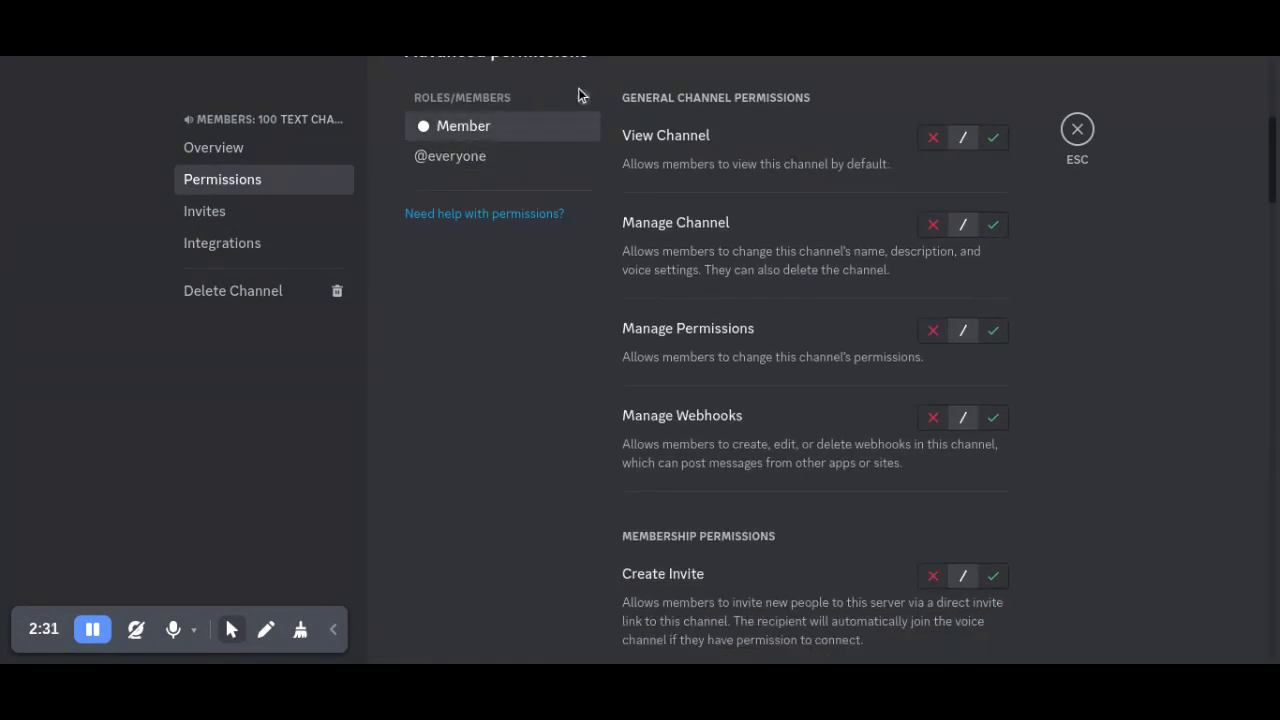
scroll(591, 134, up, 1)
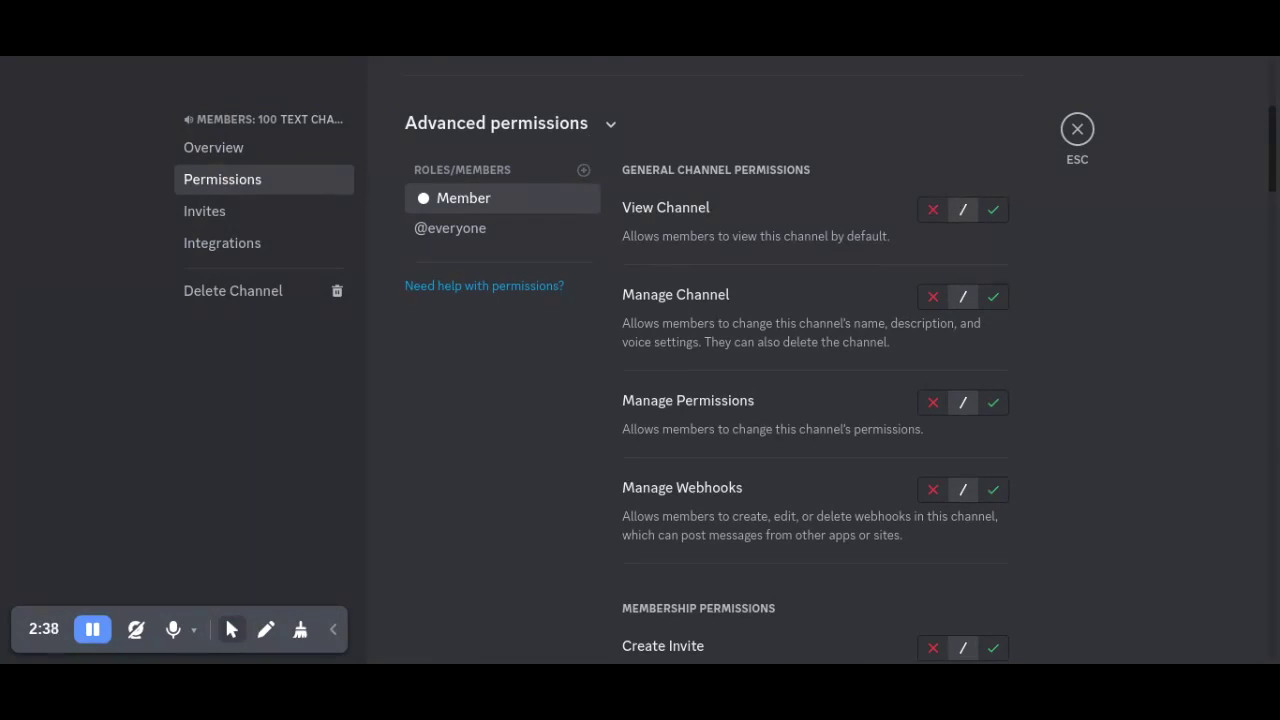
click(584, 170)
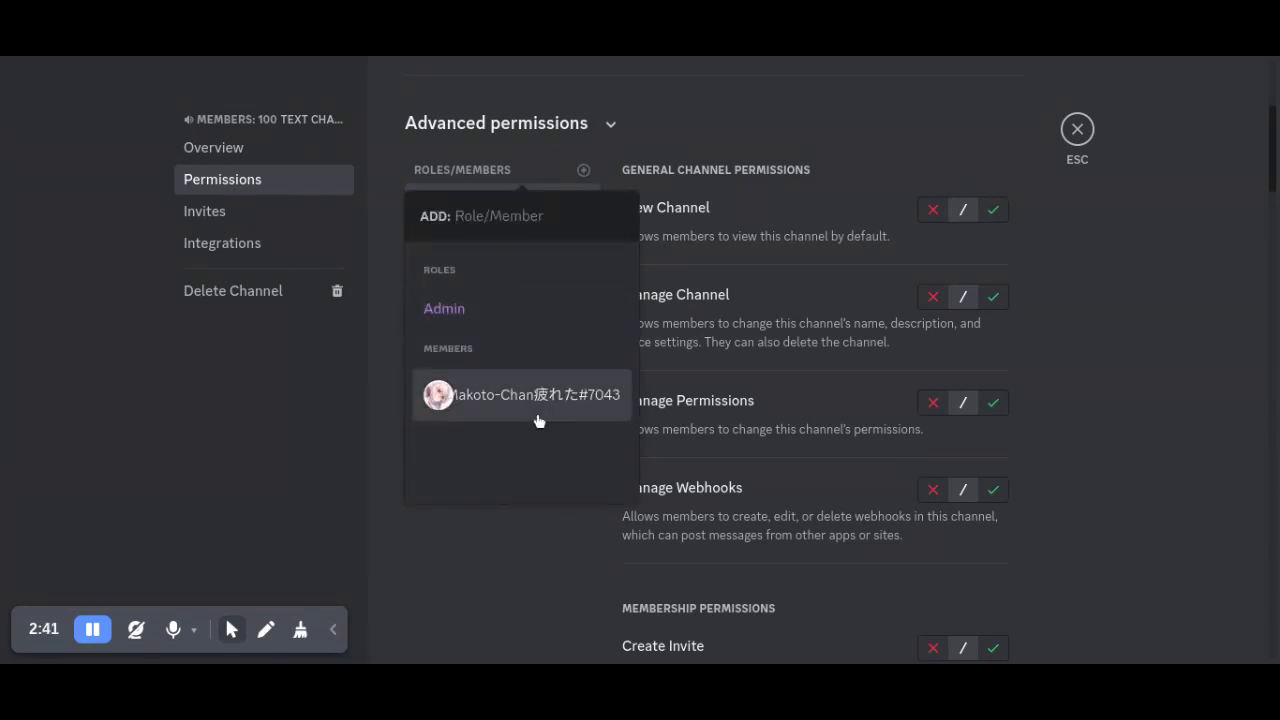
click(495, 568)
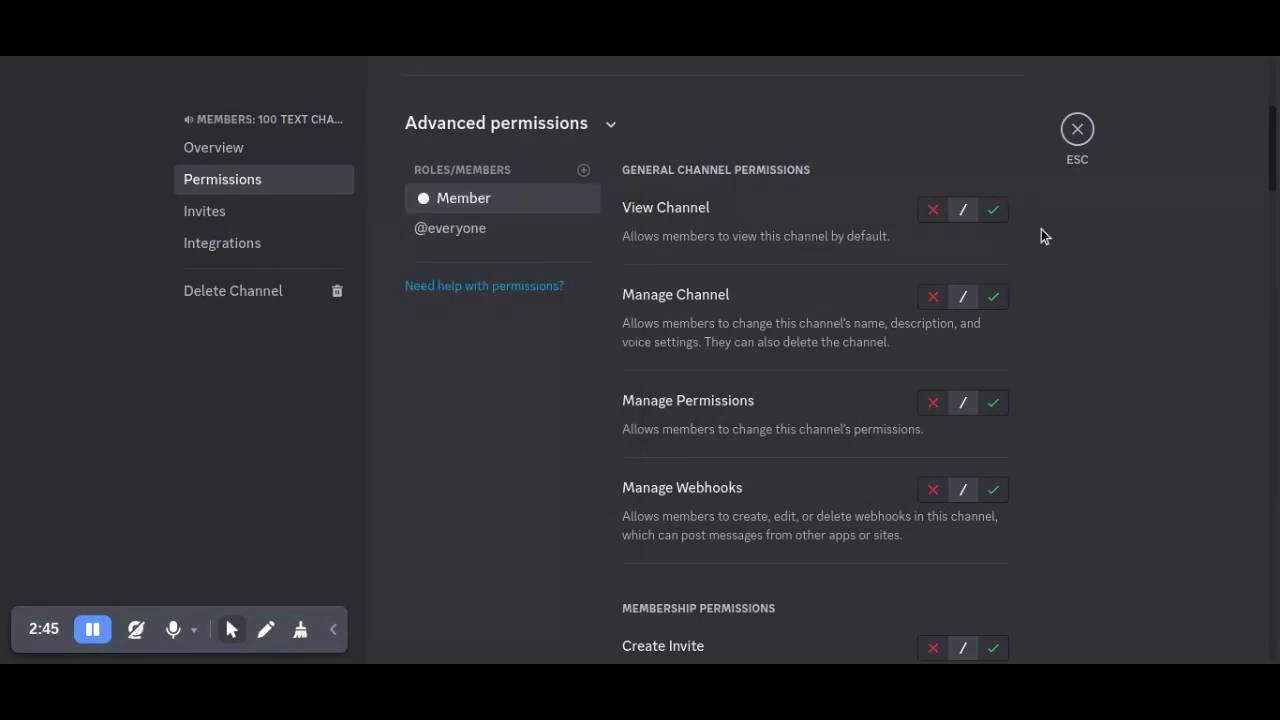
scroll(1035, 310, down, 2)
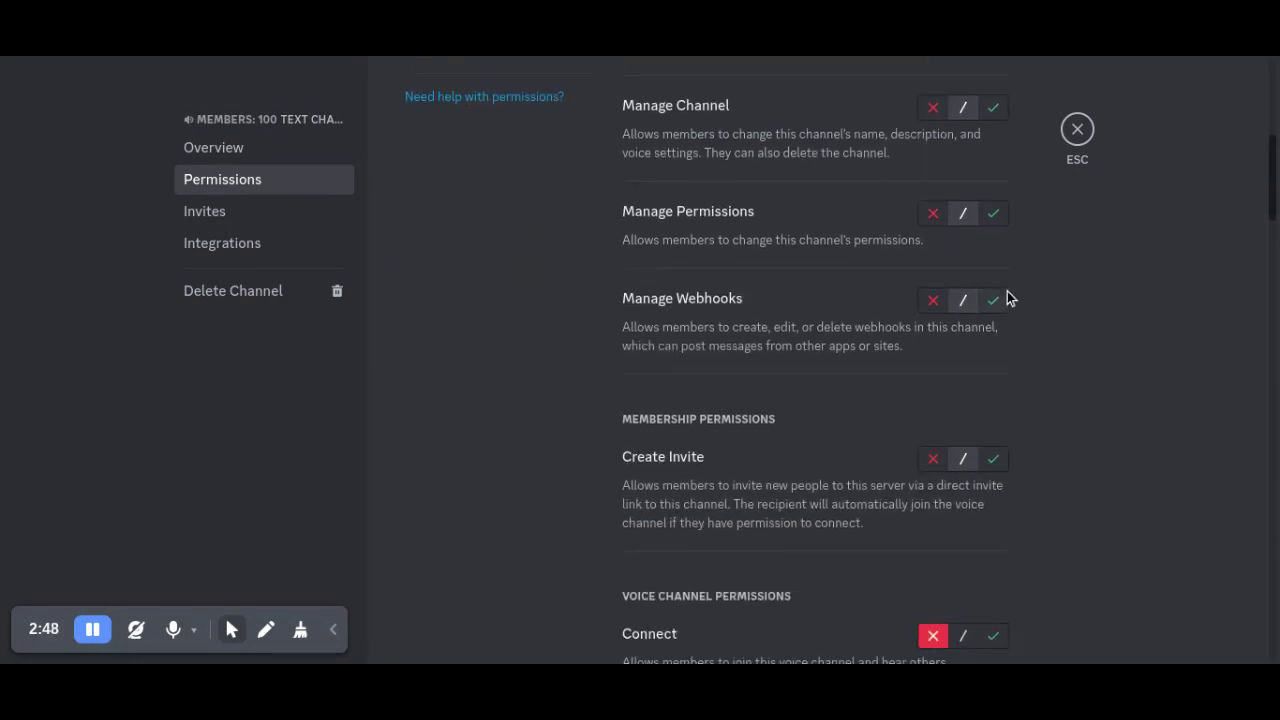
scroll(1007, 294, down, 2)
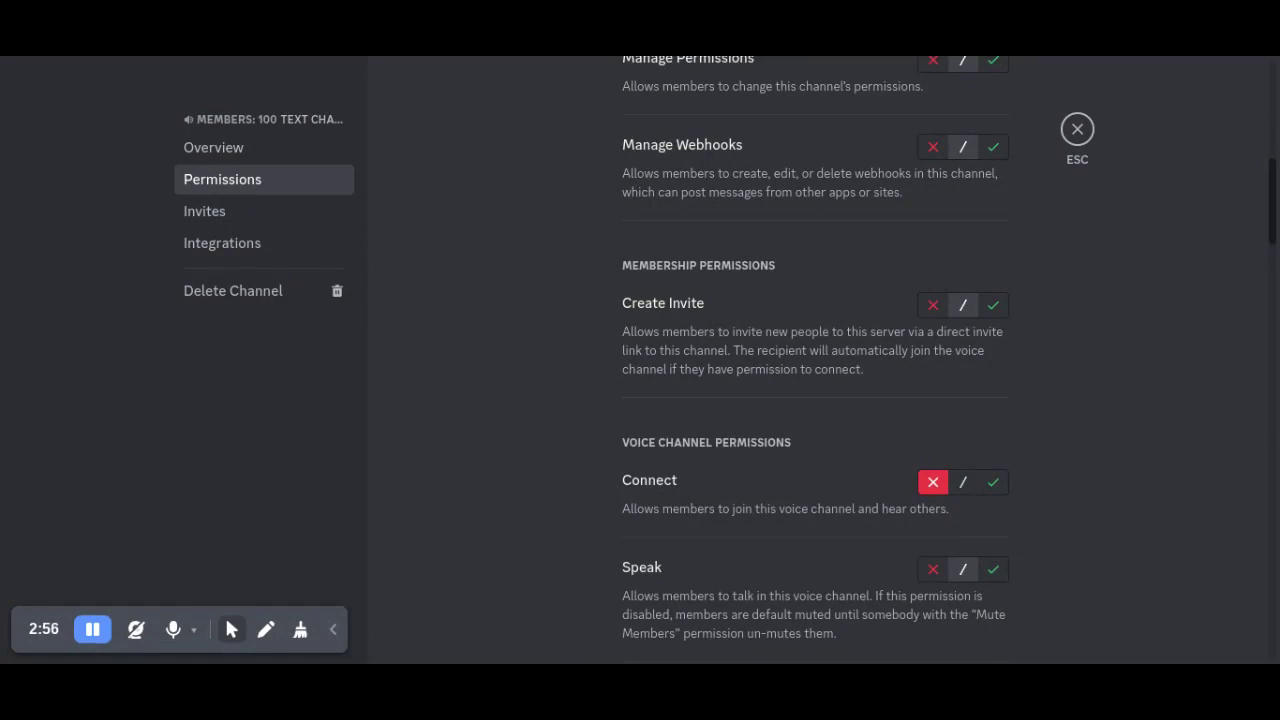
- Leave channel settings and open the Roles list in the TS server's settings
click(1076, 128)
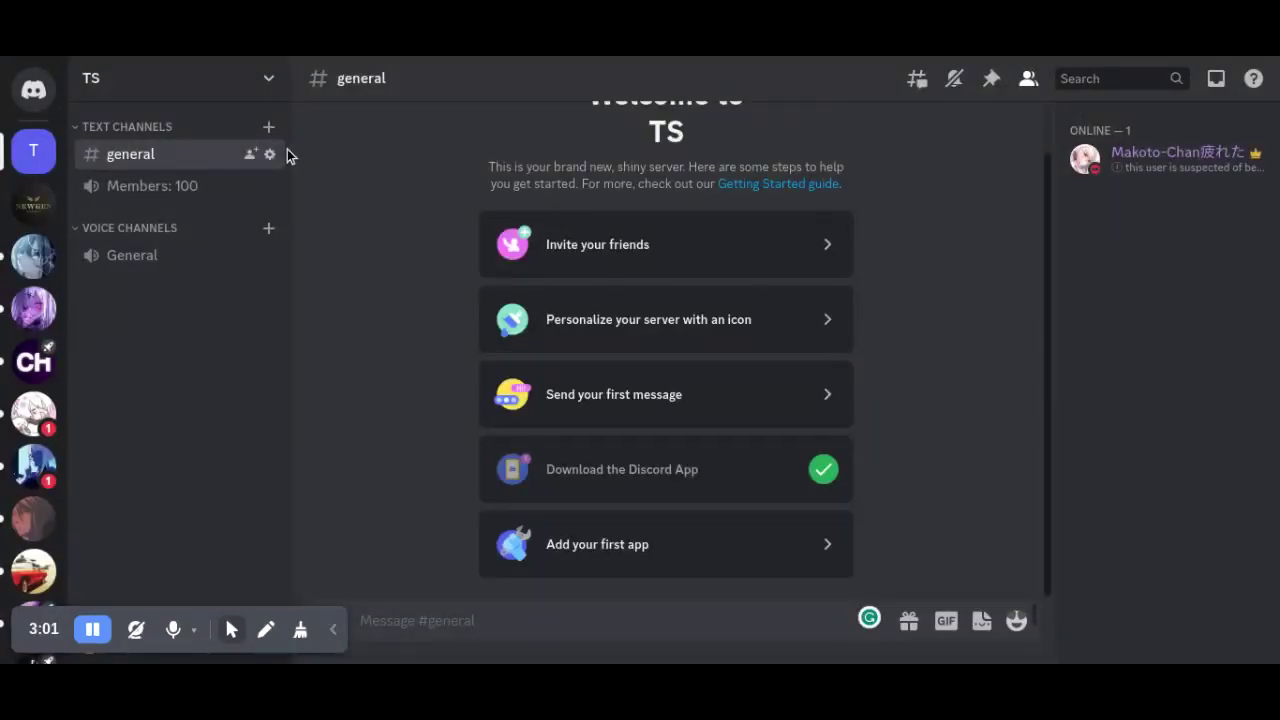
click(265, 92)
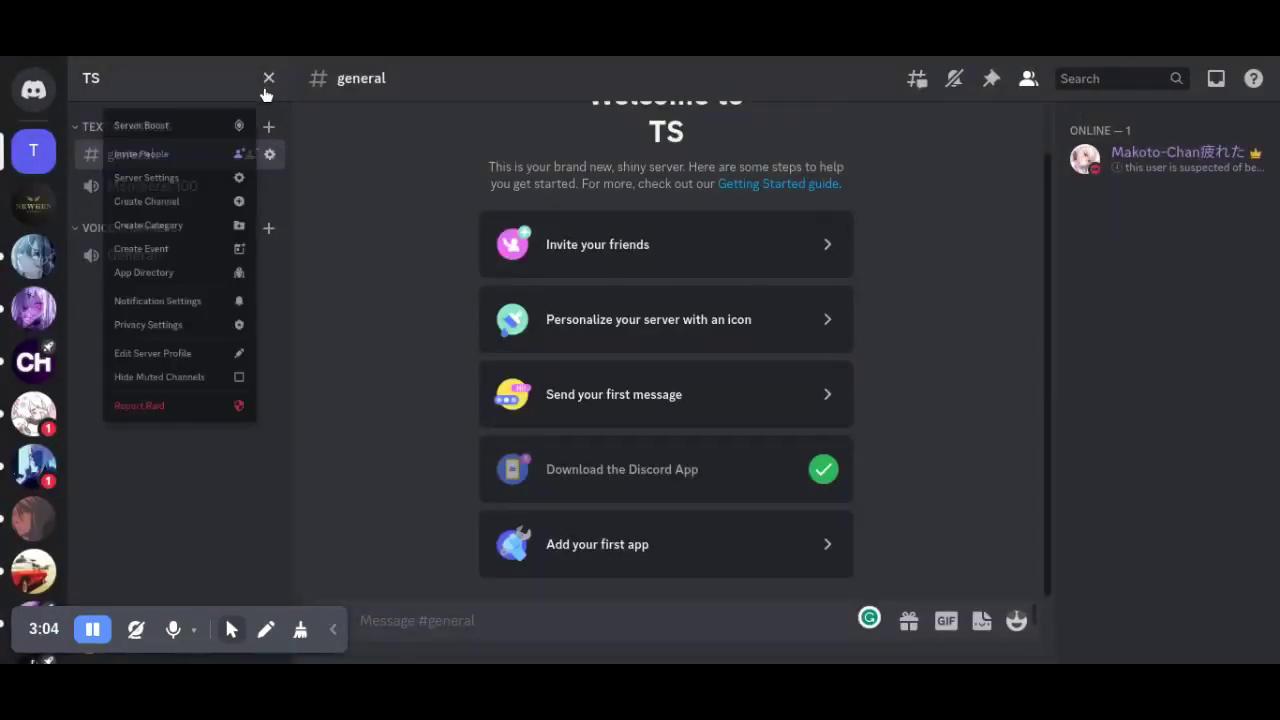
click(182, 202)
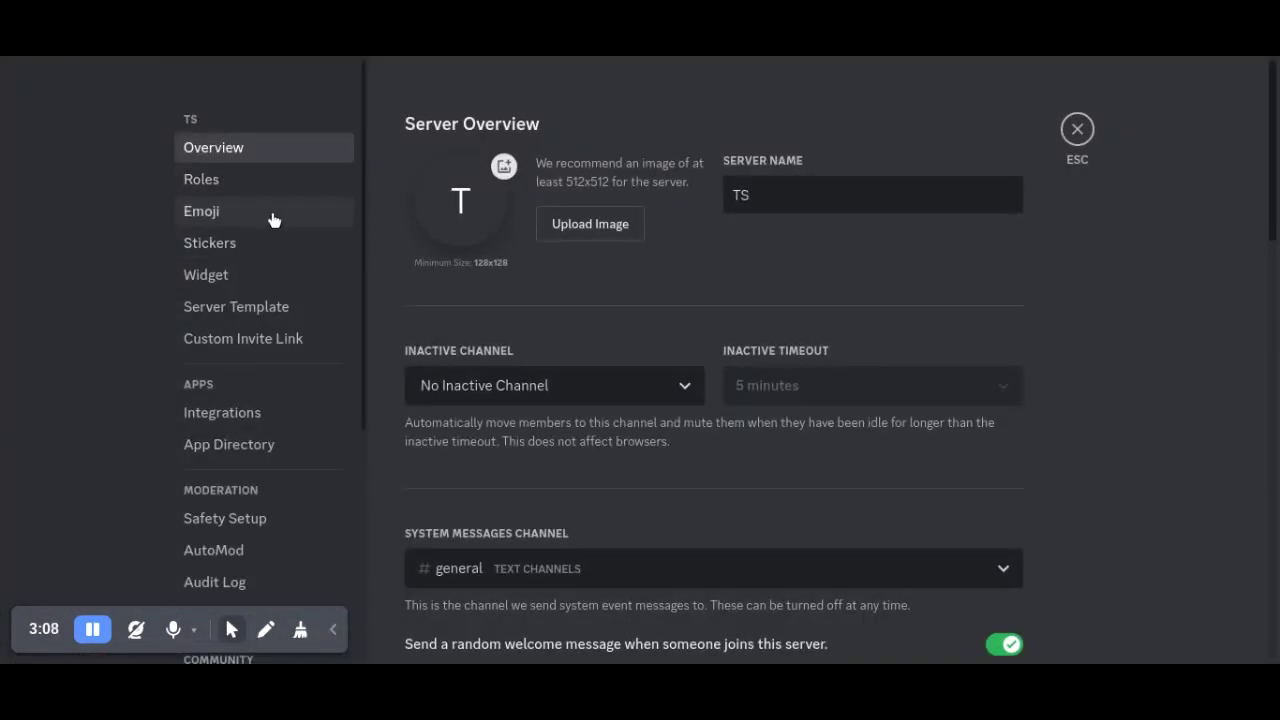
scroll(287, 228, down, 3)
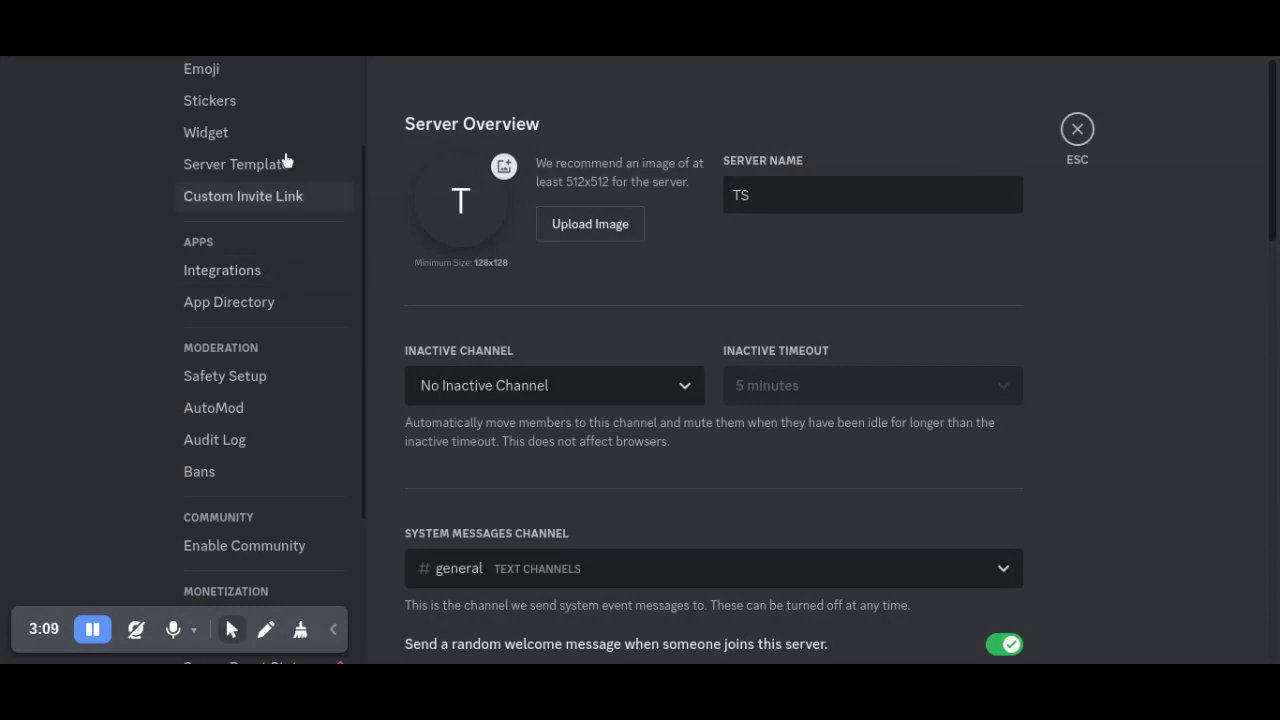
scroll(240, 98, up, 2)
click(233, 100)
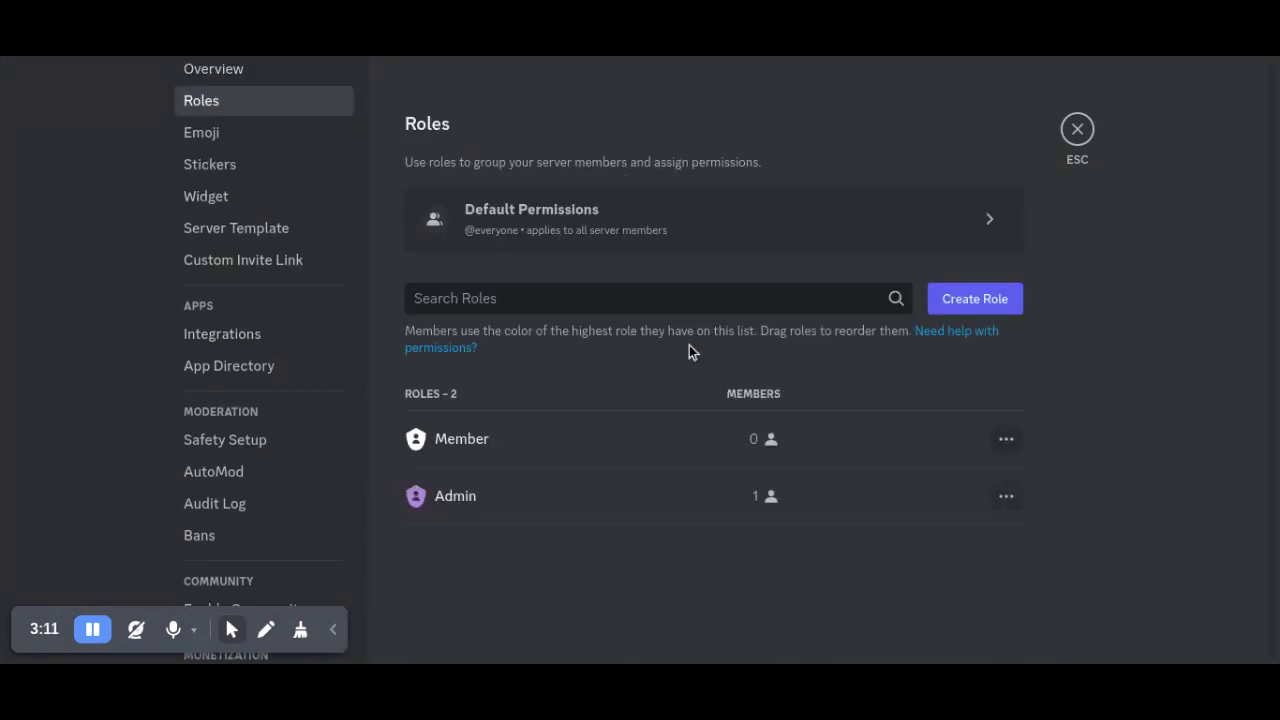
- Open the Member role for editing and scroll down to View Server As Role
click(945, 431)
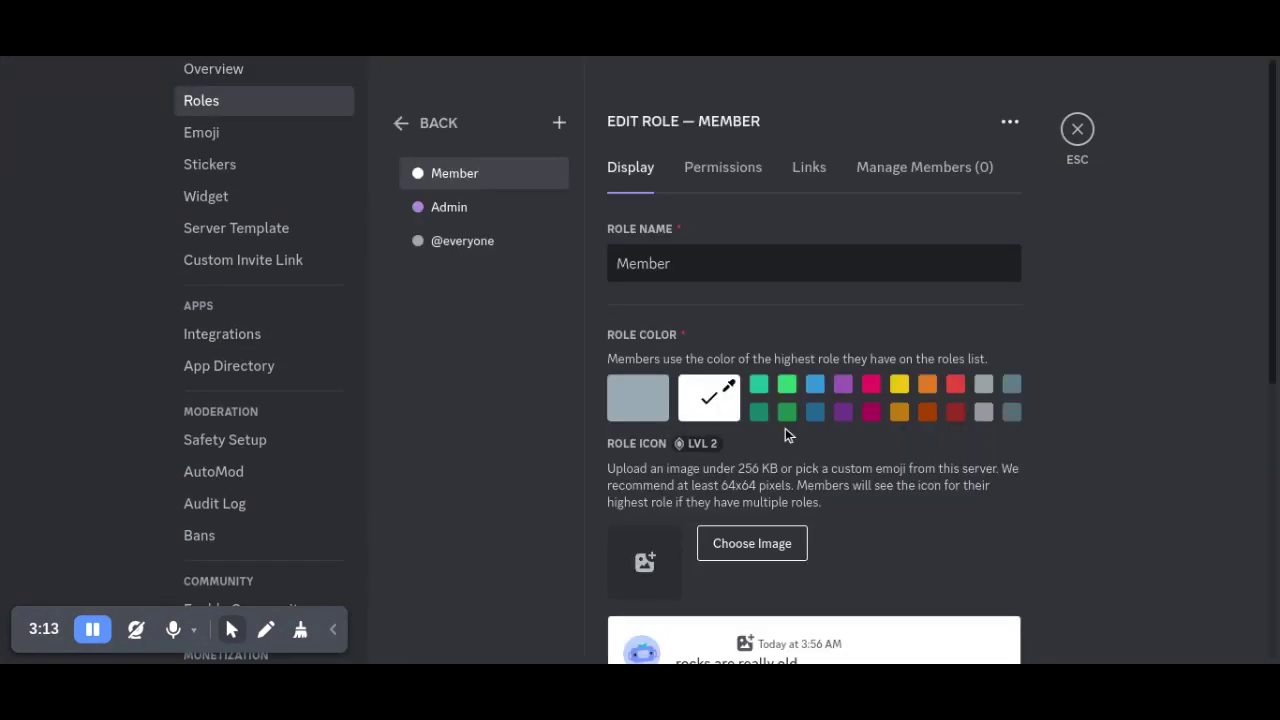
scroll(785, 428, down, 5)
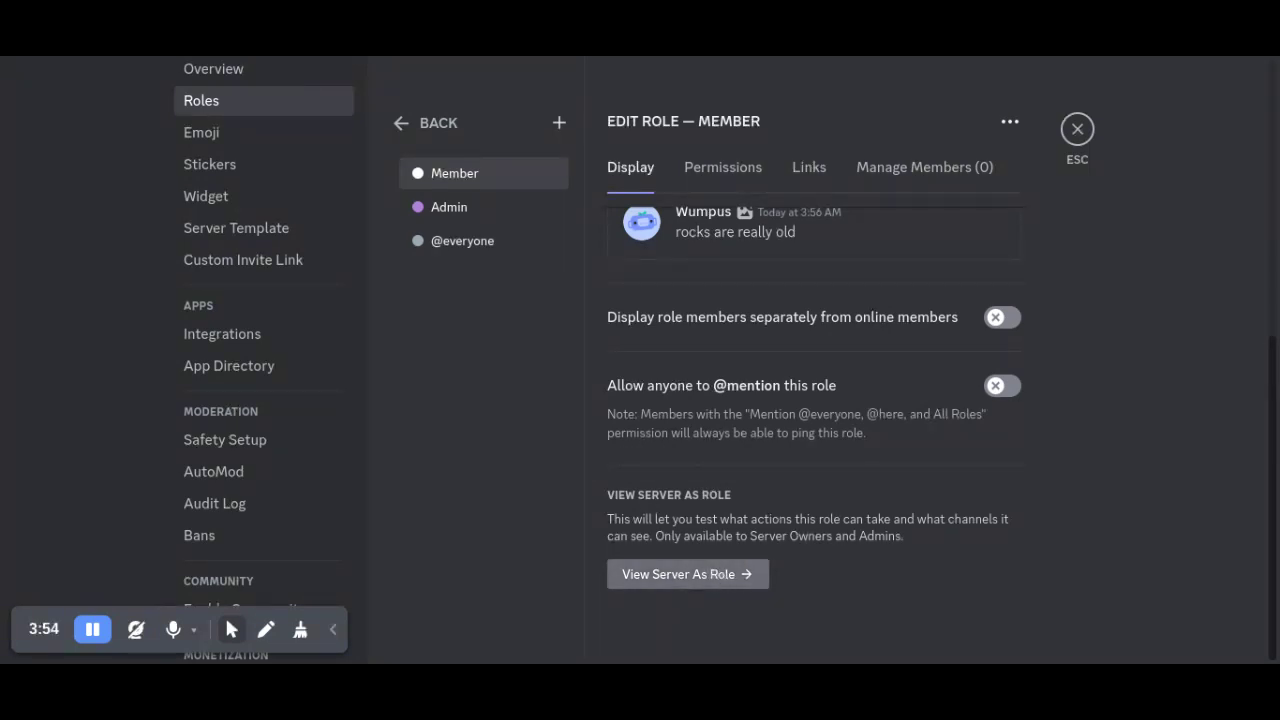
- View the TS server as the Member role, with Members: 100 shown locked
click(688, 576)
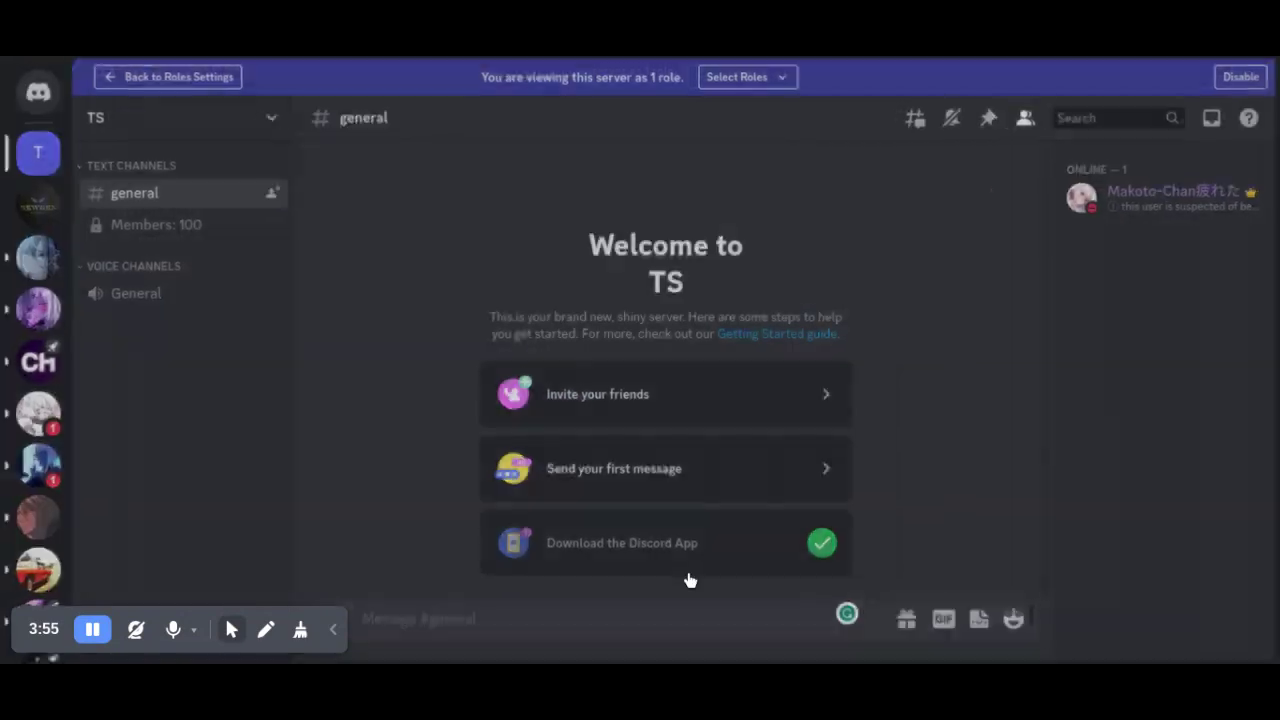